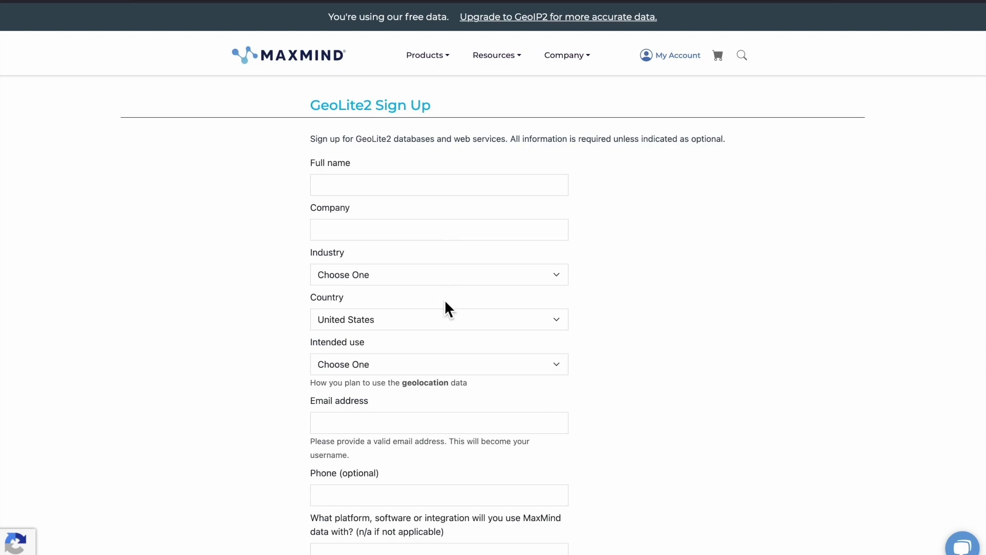
Select the Email address field on the GeoLite2 Sign Up form and scroll to Continue and back.
{"action": "scroll", "coordinate": [444, 307], "scroll_direction": "down", "scroll_amount": 2}
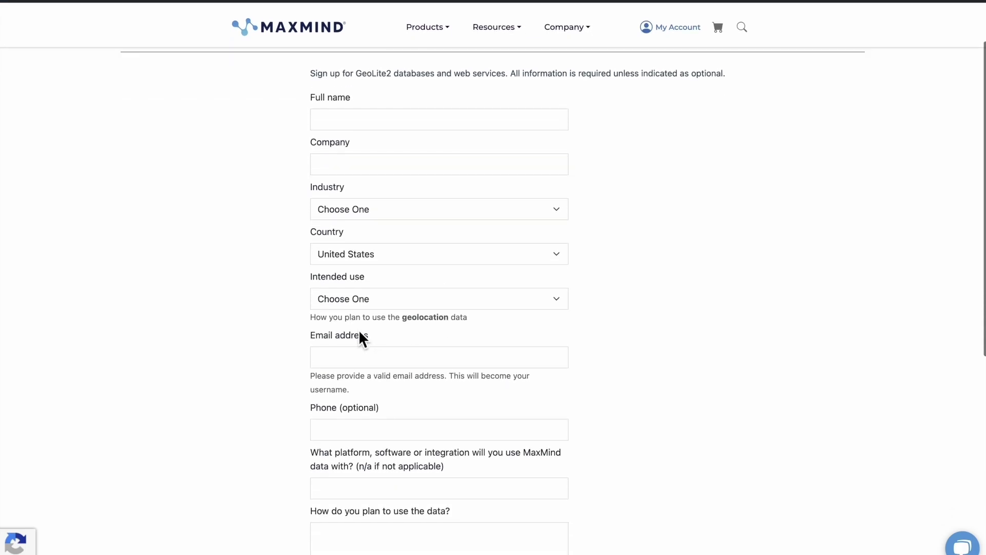
{"action": "left_click", "coordinate": [359, 356]}
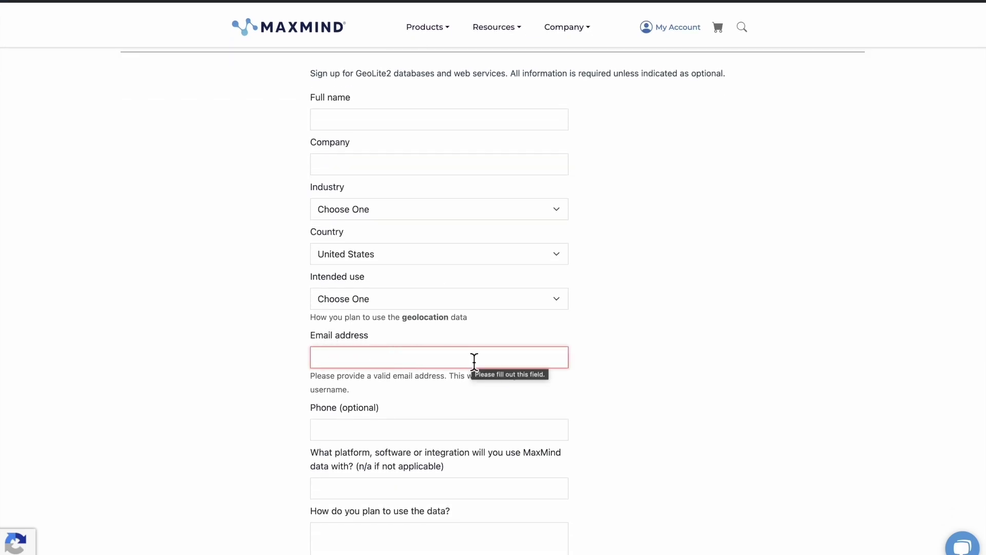
{"action": "scroll", "coordinate": [474, 361], "scroll_direction": "down", "scroll_amount": 1}
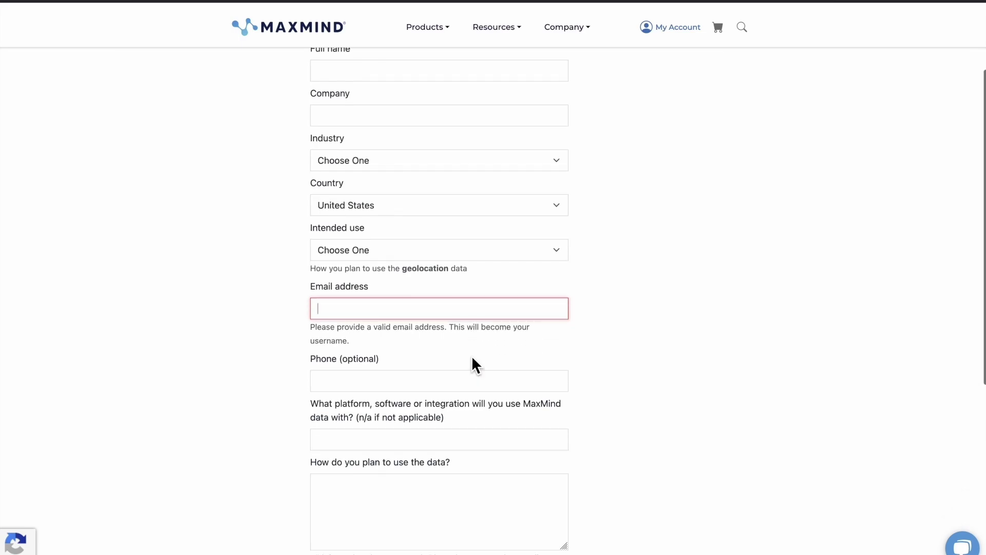
{"action": "scroll", "coordinate": [471, 343], "scroll_direction": "down", "scroll_amount": 2}
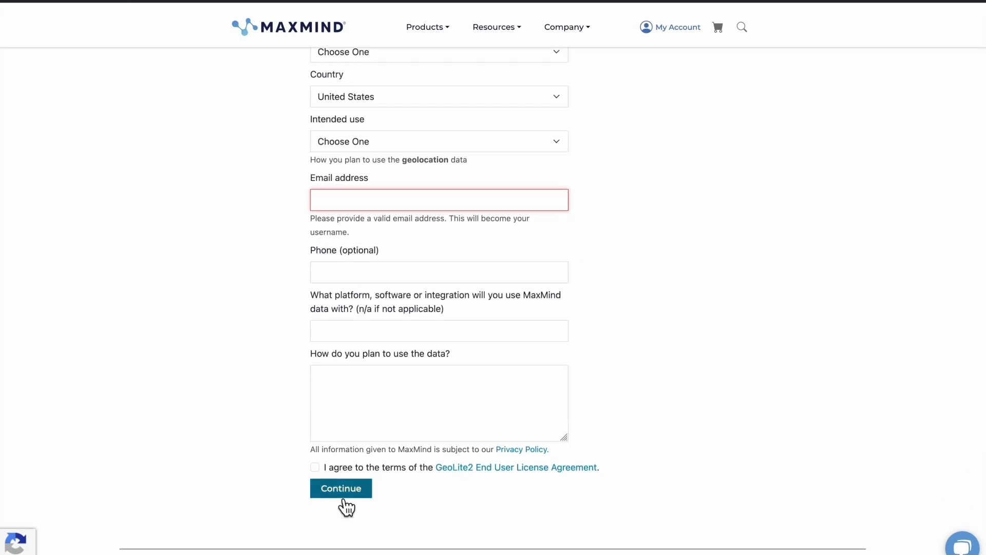
{"action": "scroll", "coordinate": [347, 494], "scroll_direction": "up", "scroll_amount": 3}
{"action": "scroll", "coordinate": [352, 497], "scroll_direction": "up", "scroll_amount": 1}
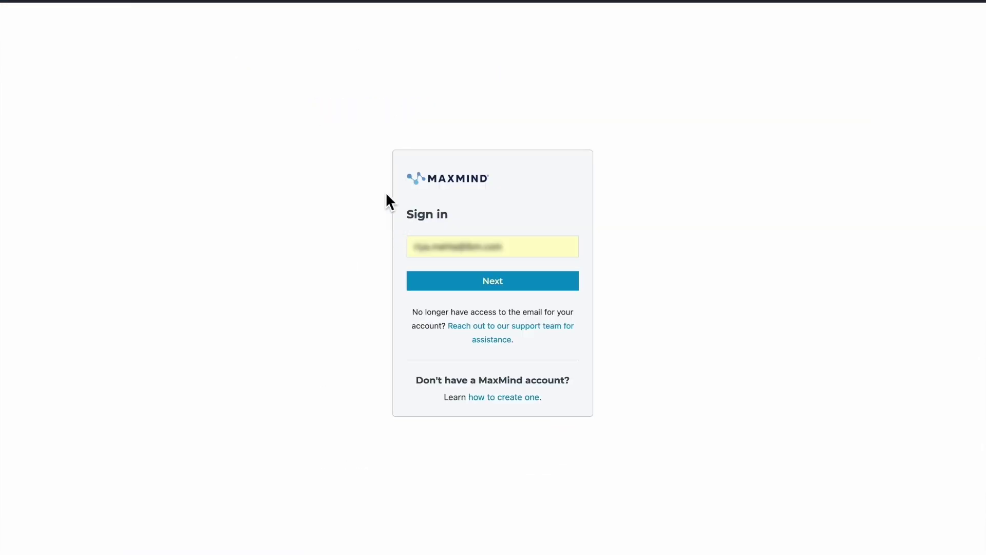
Sign in with the prefilled email, the account password and the emailed security code.
{"action": "left_click_drag", "start_coordinate": [411, 251], "coordinate": [509, 252]}
{"action": "left_click", "coordinate": [508, 286]}
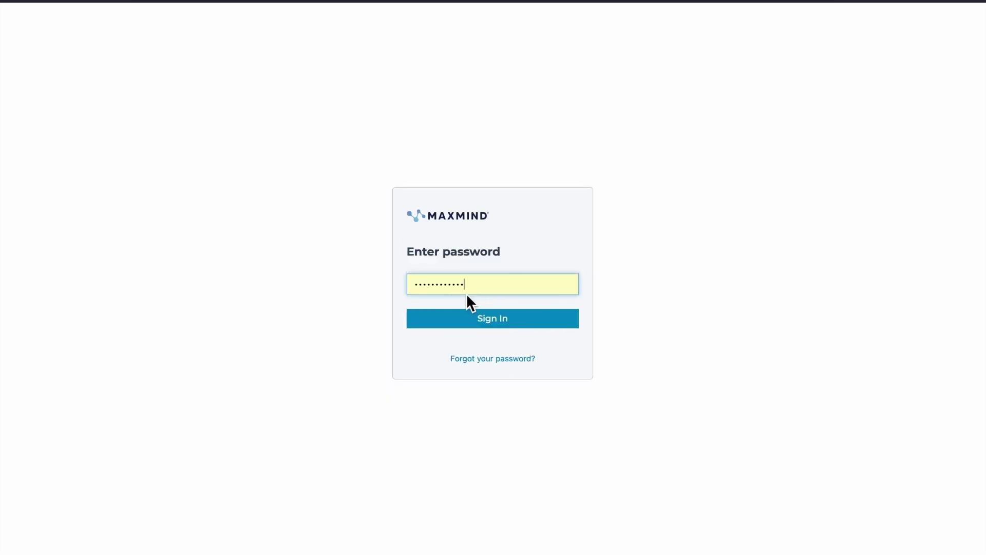
{"action": "left_click", "coordinate": [478, 318]}
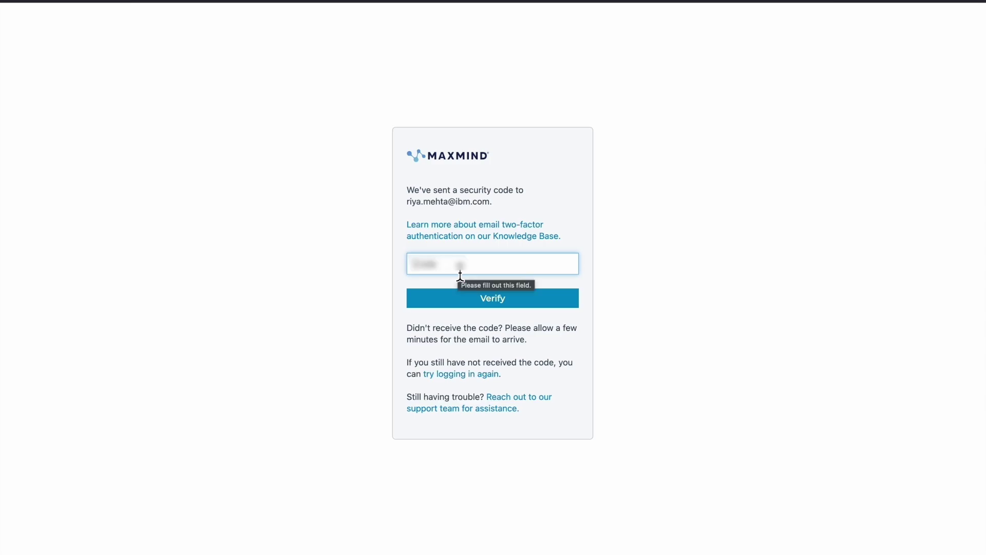
{"action": "key", "text": "super+v"}
{"action": "left_click", "coordinate": [466, 306]}
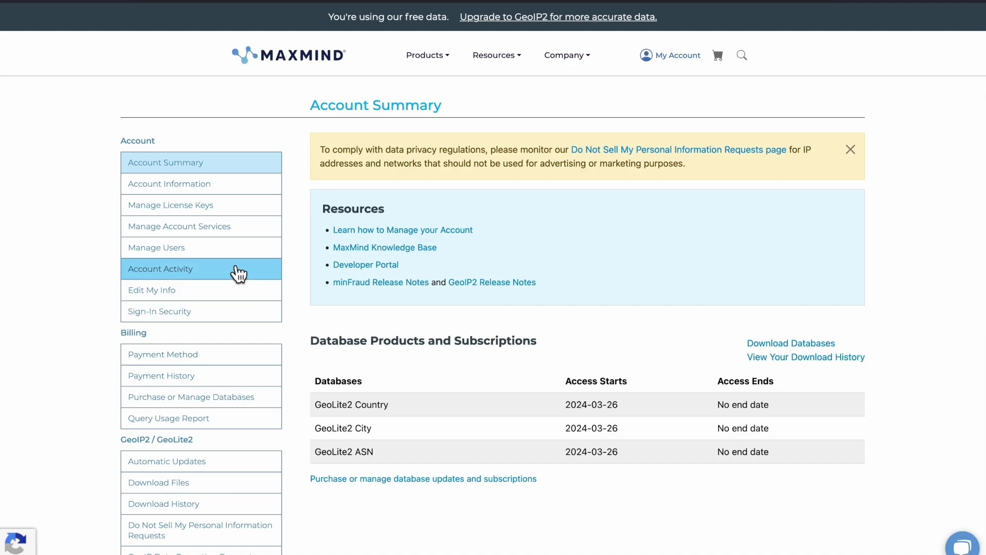
Under Manage License Keys, generate a new key, replacing the default description with 'Test2'.
{"action": "left_click", "coordinate": [203, 218]}
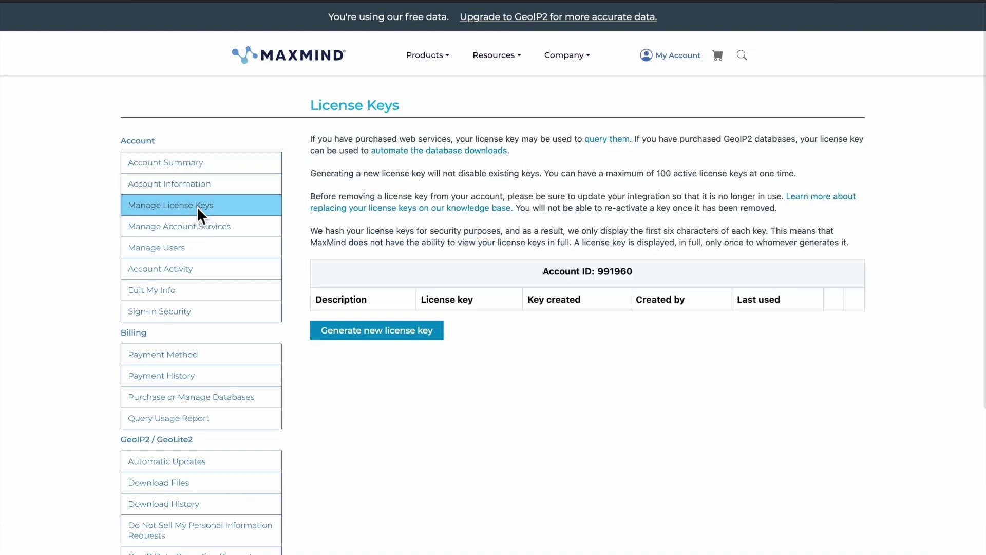
{"action": "left_click", "coordinate": [363, 340]}
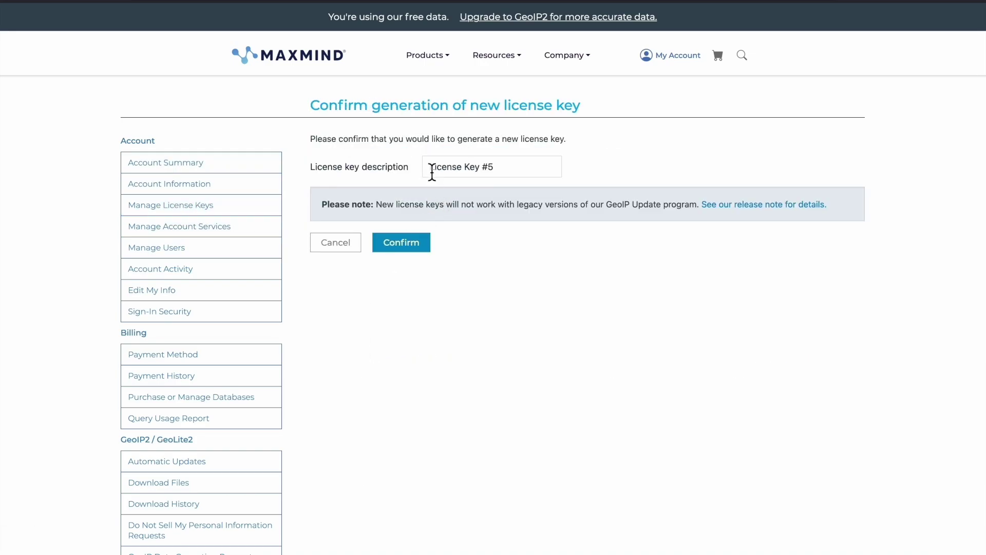
{"action": "left_click_drag", "start_coordinate": [432, 172], "coordinate": [502, 172]}
{"action": "key", "text": "BackSpace"}
{"action": "type", "text": "T"}
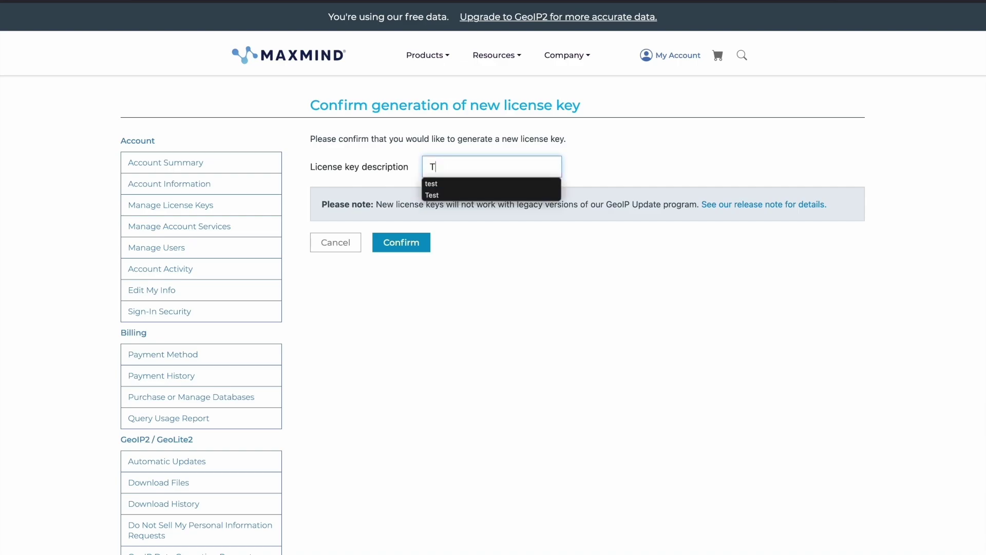
{"action": "type", "text": "est2"}
{"action": "left_click", "coordinate": [407, 243]}
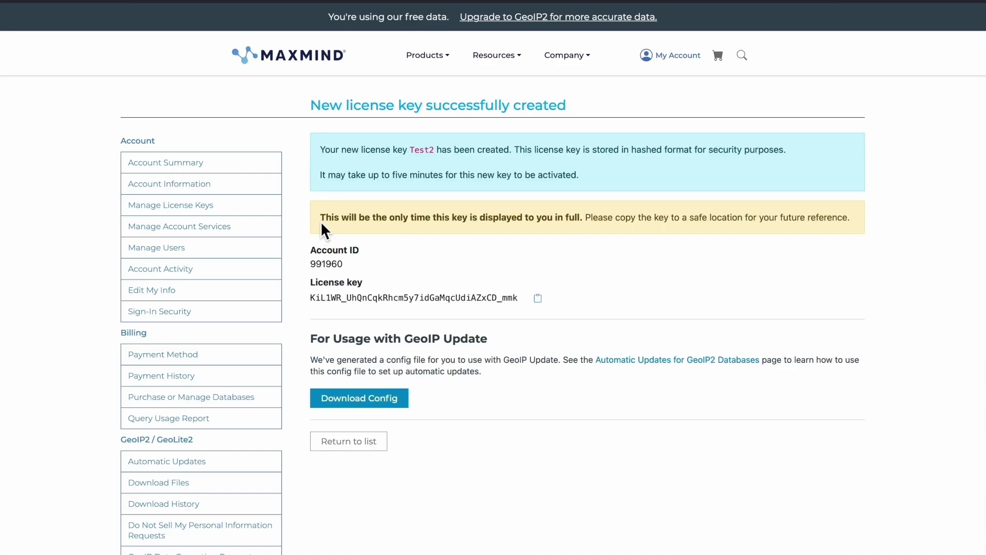
Note the Account ID and copy the new Test2 license key to the clipboard.
{"action": "left_click_drag", "start_coordinate": [321, 221], "coordinate": [599, 224]}
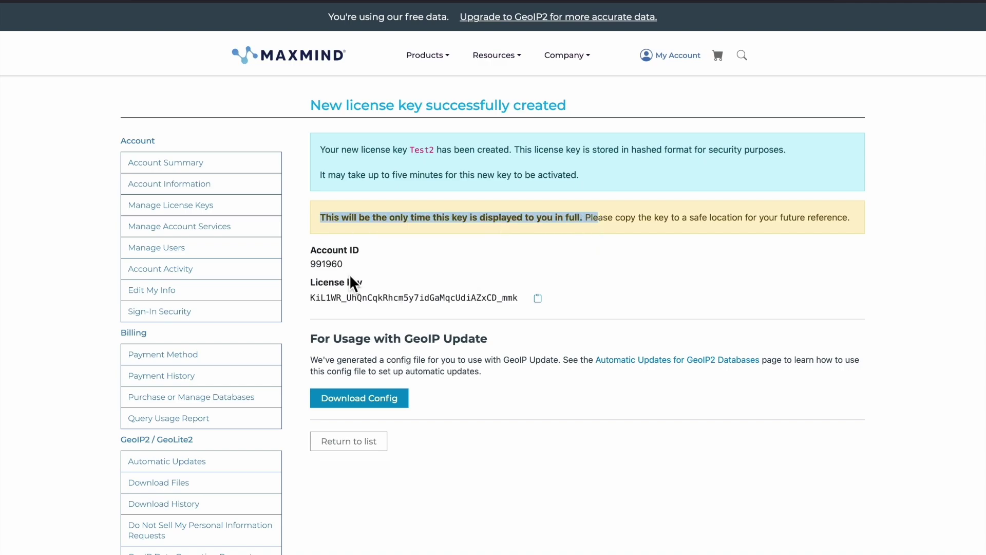
{"action": "left_click_drag", "start_coordinate": [310, 264], "coordinate": [349, 267]}
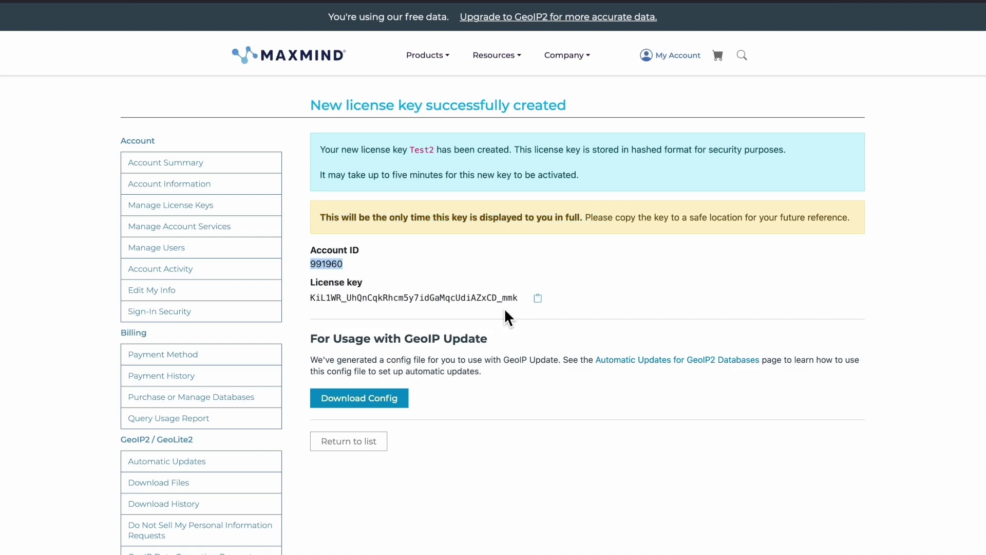
{"action": "left_click", "coordinate": [537, 298]}
{"action": "left_click_drag", "start_coordinate": [314, 110], "coordinate": [568, 114]}
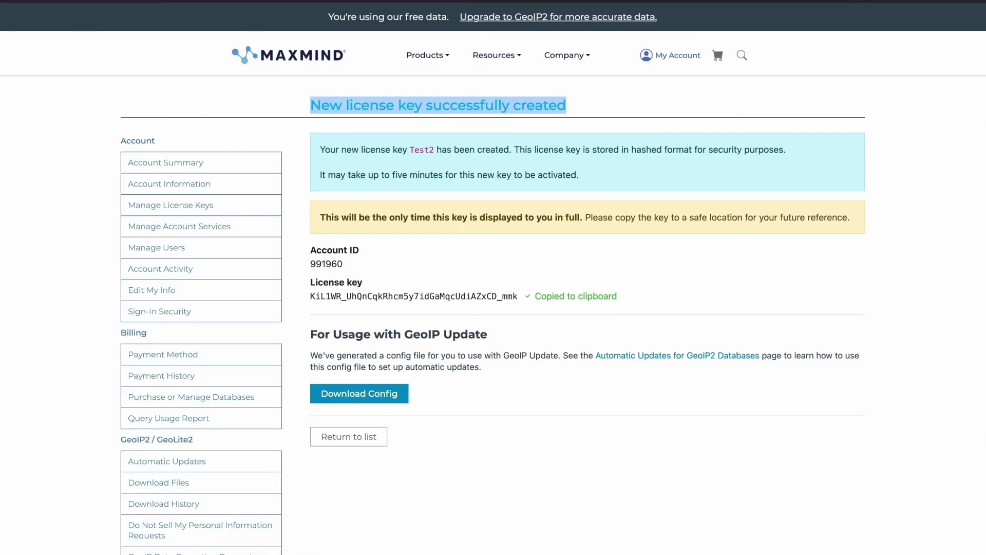
Log in to QRadar with the saved credentials and open System Settings from the Admin tab.
{"action": "left_click", "coordinate": [80, 10]}
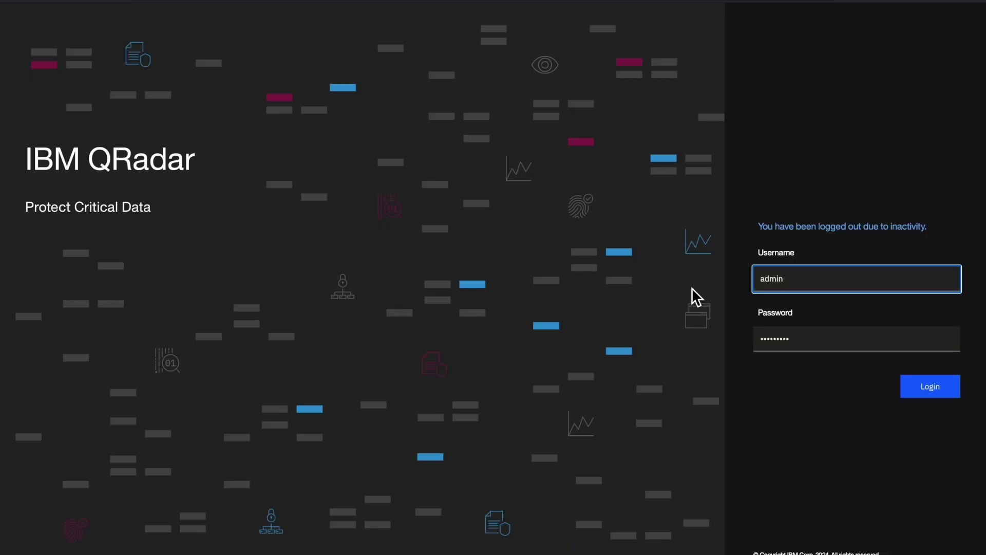
{"action": "left_click", "coordinate": [921, 383]}
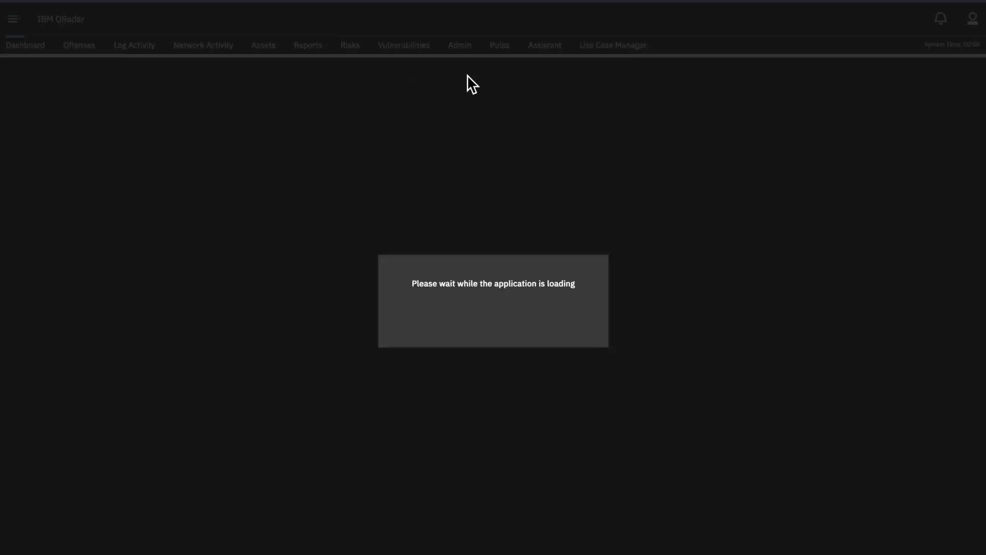
{"action": "left_click", "coordinate": [461, 46]}
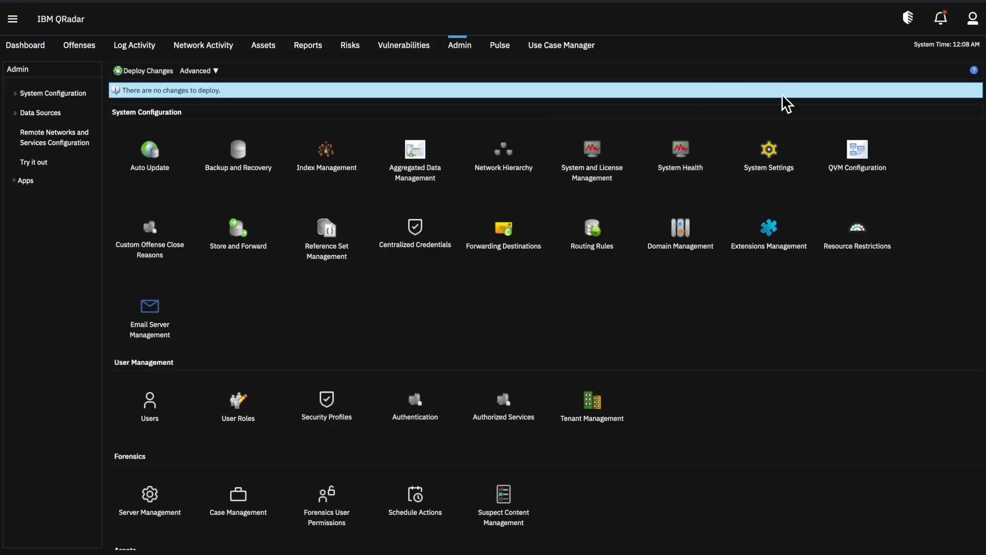
{"action": "left_click", "coordinate": [770, 174]}
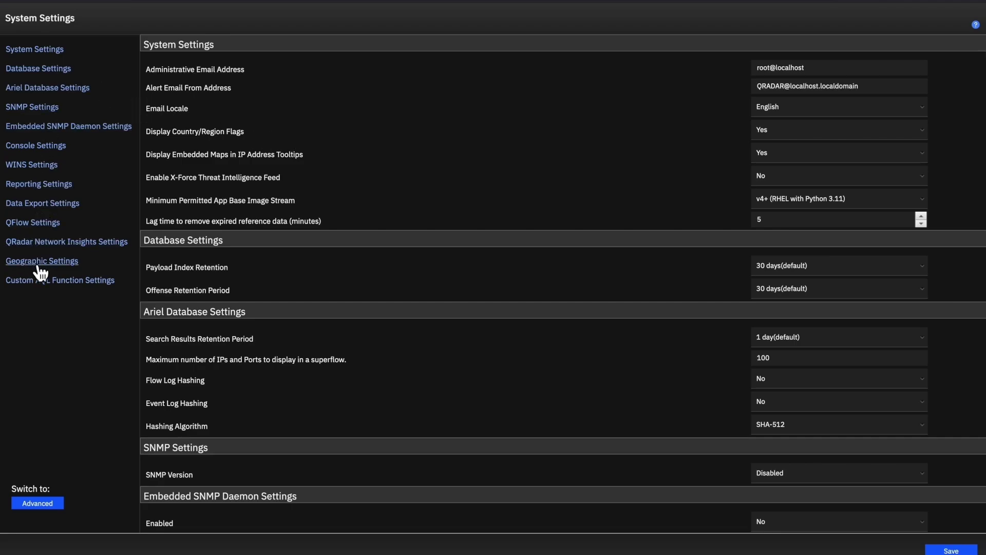
Paste the MaxMind license key into the License Key field under Geographic Settings.
{"action": "left_click", "coordinate": [69, 269]}
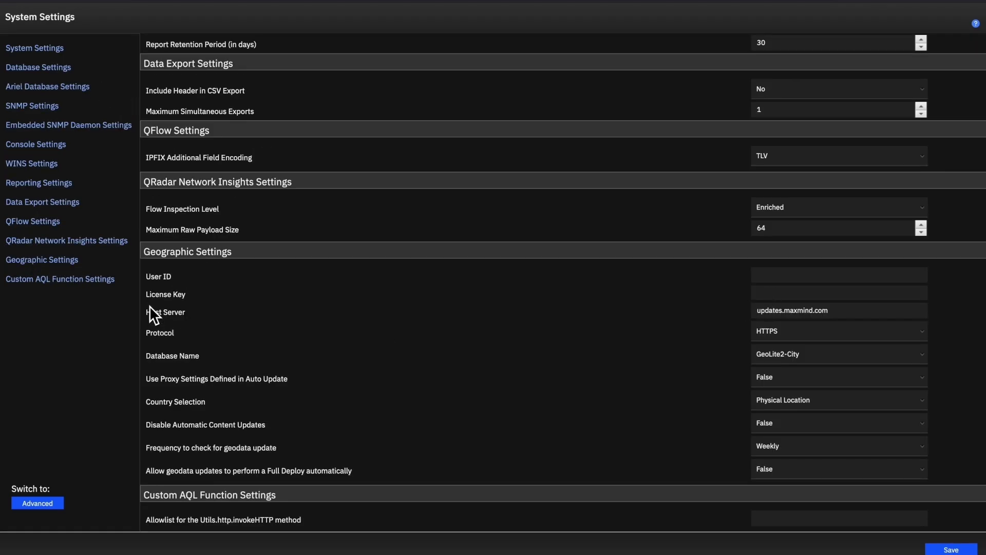
{"action": "left_click", "coordinate": [771, 296]}
{"action": "key", "text": "ctrl+v"}
Copy the MaxMind Account ID into the User ID field and save the geographic settings.
{"action": "key", "text": "alt+Tab"}
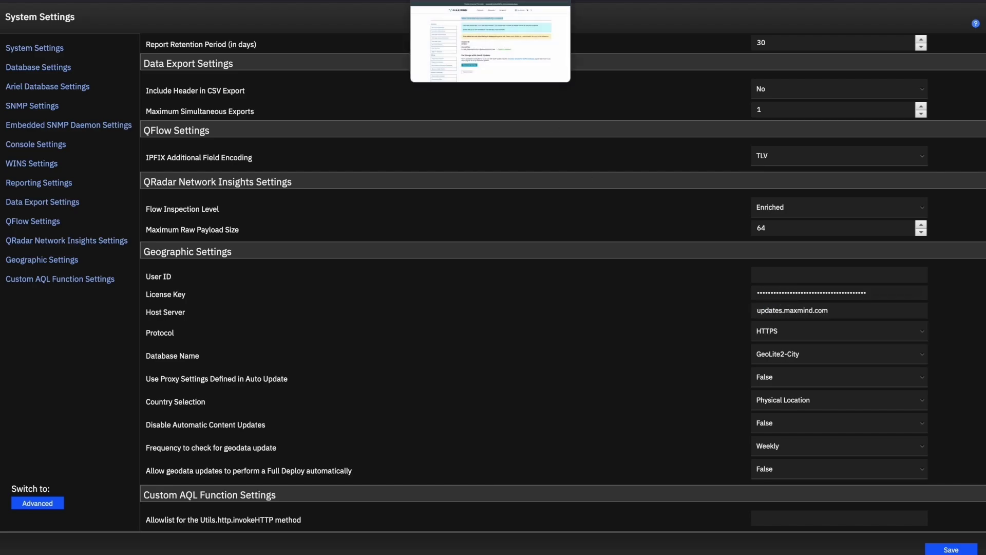
{"action": "left_click_drag", "start_coordinate": [311, 272], "coordinate": [352, 268]}
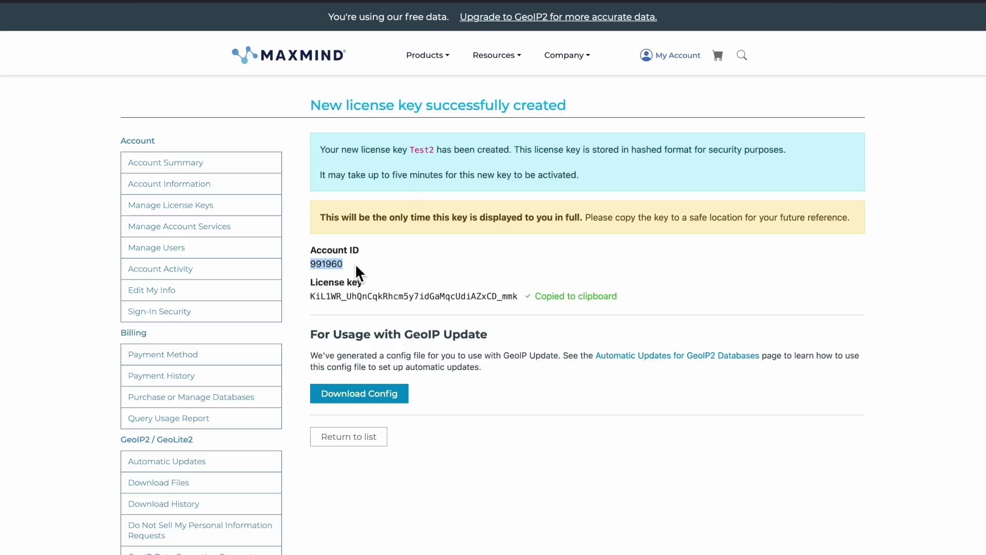
{"action": "key", "text": "alt+Tab"}
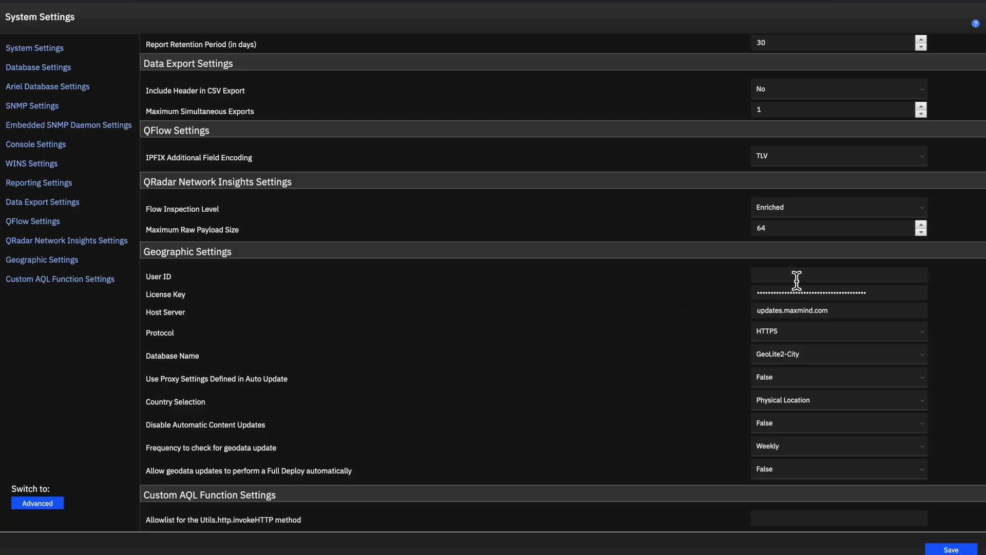
{"action": "key", "text": "ctrl+v"}
{"action": "left_click", "coordinate": [970, 552]}
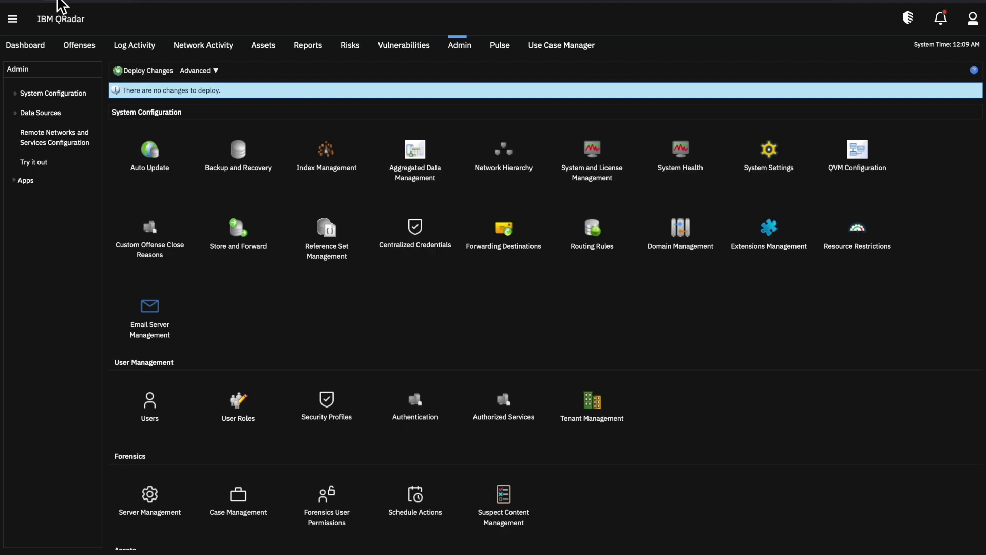
Review the pending GeoIP.conf change under View Details and deploy it.
{"action": "left_click_drag", "start_coordinate": [122, 90], "coordinate": [216, 93]}
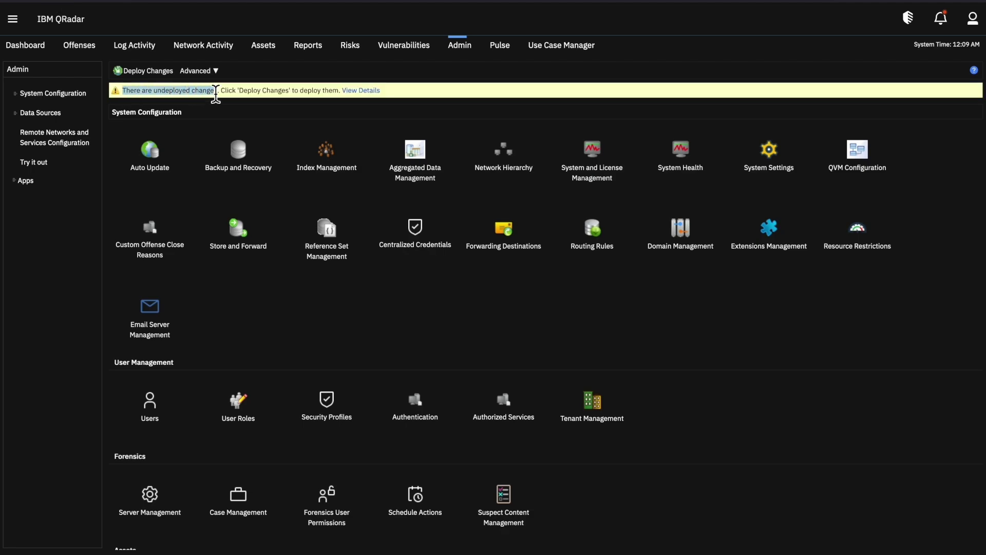
{"action": "left_click", "coordinate": [361, 90]}
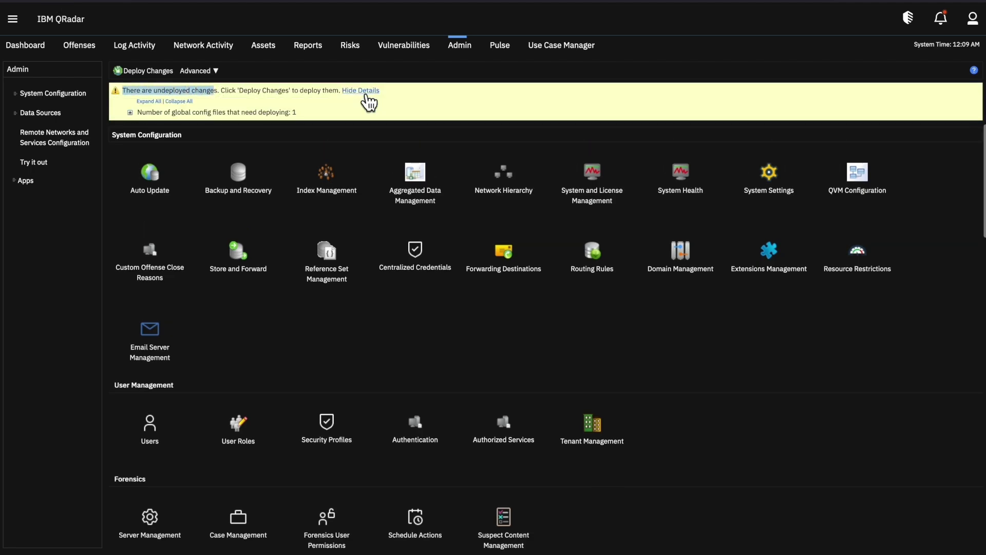
{"action": "left_click", "coordinate": [155, 112]}
{"action": "left_click_drag", "start_coordinate": [158, 124], "coordinate": [309, 129]}
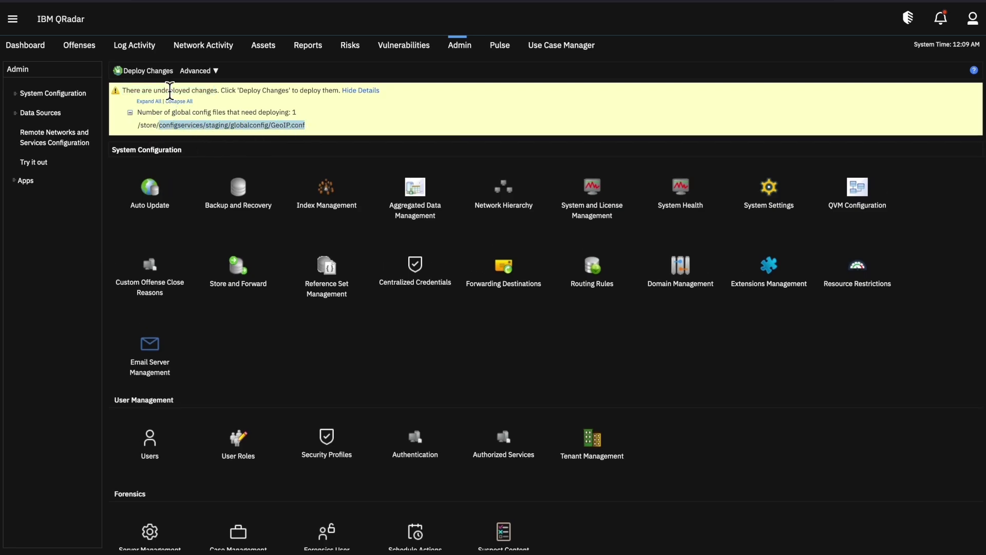
{"action": "left_click", "coordinate": [144, 72]}
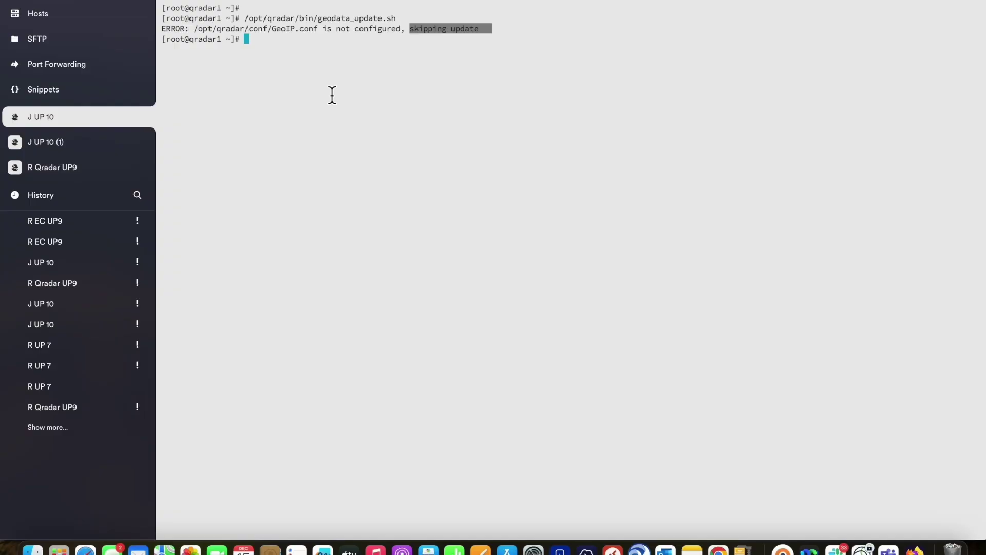
Rerun /opt/qradar/bin/geodata_update.sh and confirm the GeoLite2-City database was updated.
{"action": "left_click", "coordinate": [331, 95]}
{"action": "key", "text": "Up"}
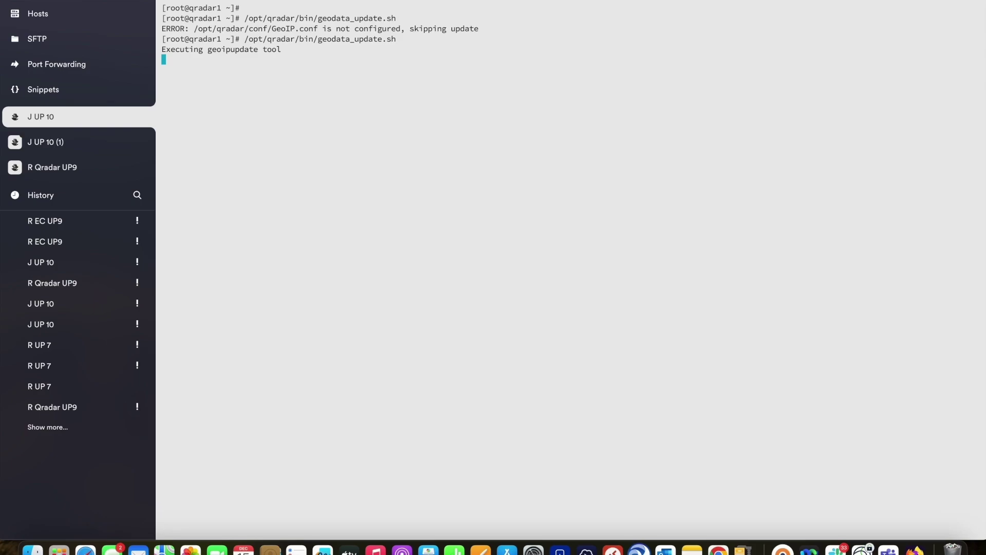
{"action": "left_click_drag", "start_coordinate": [165, 86], "coordinate": [350, 87]}
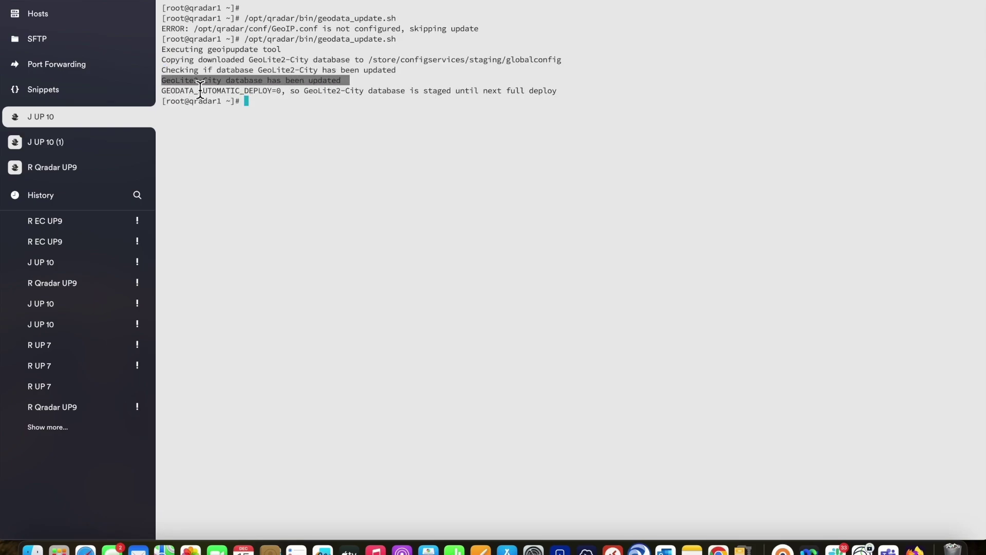